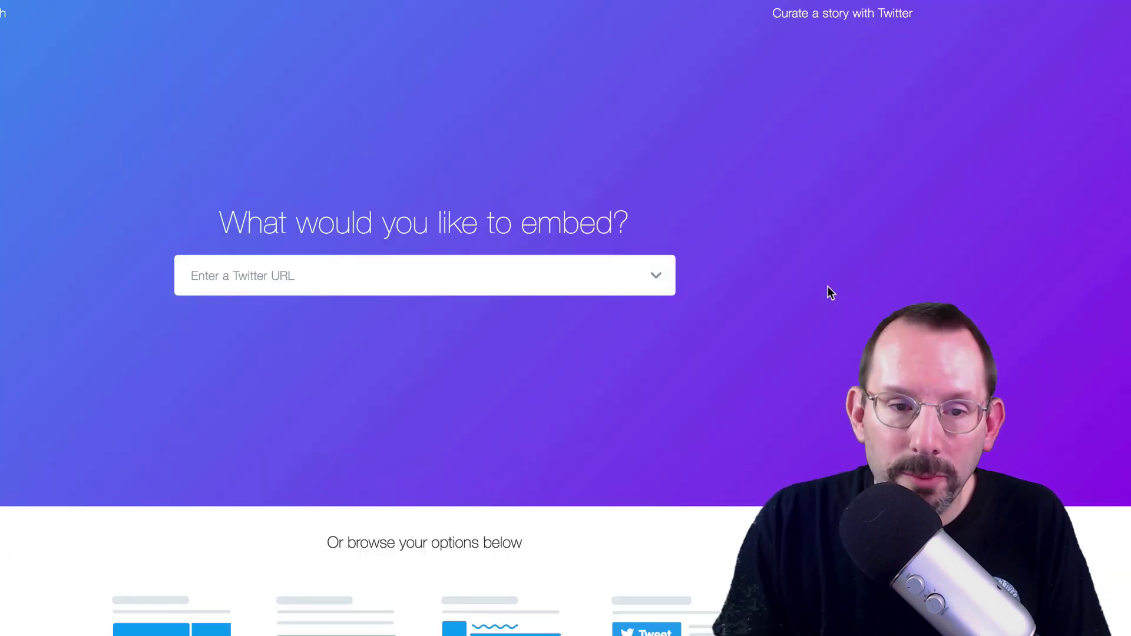
Browse the suggested embeddable URL types, then dismiss the list to show the four option cards
click(238, 272)
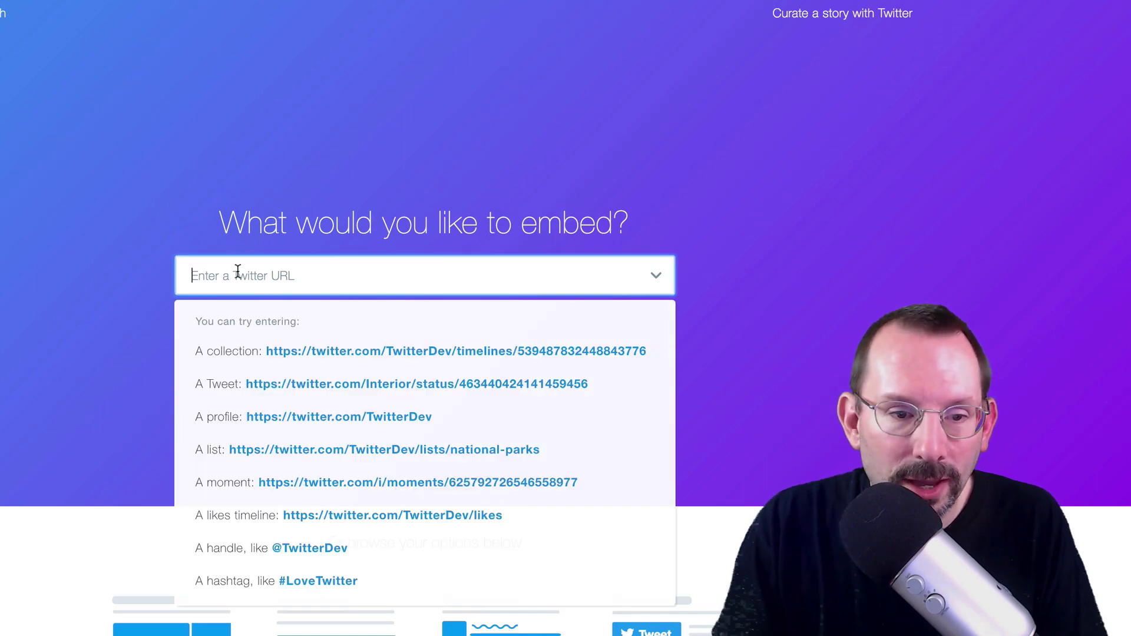
scroll(238, 272, down, 2)
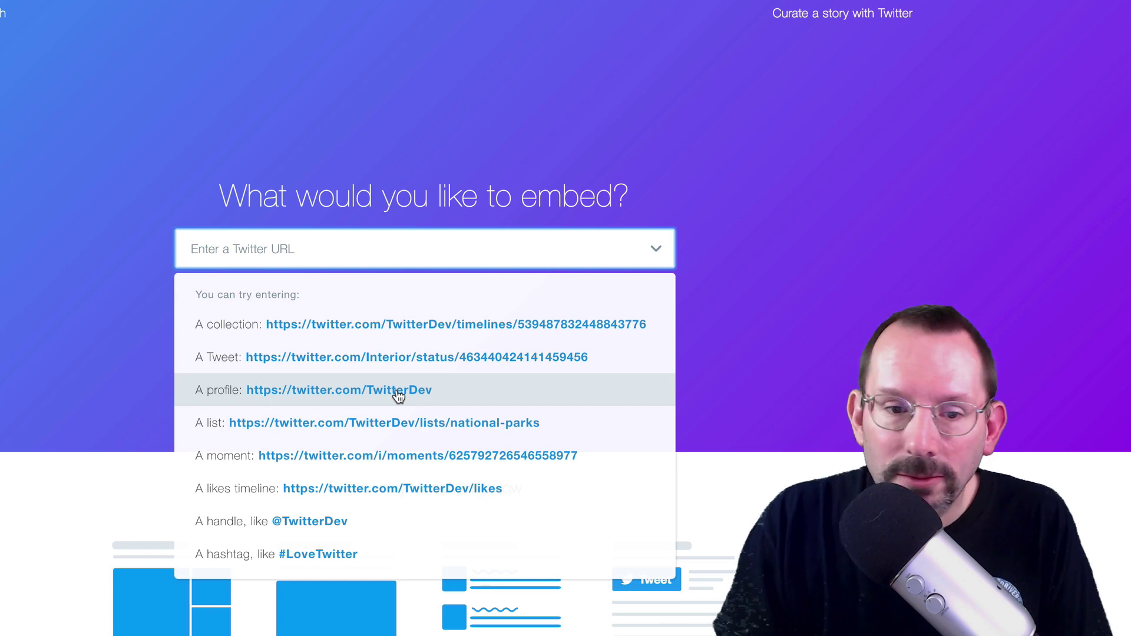
scroll(396, 396, down, 1)
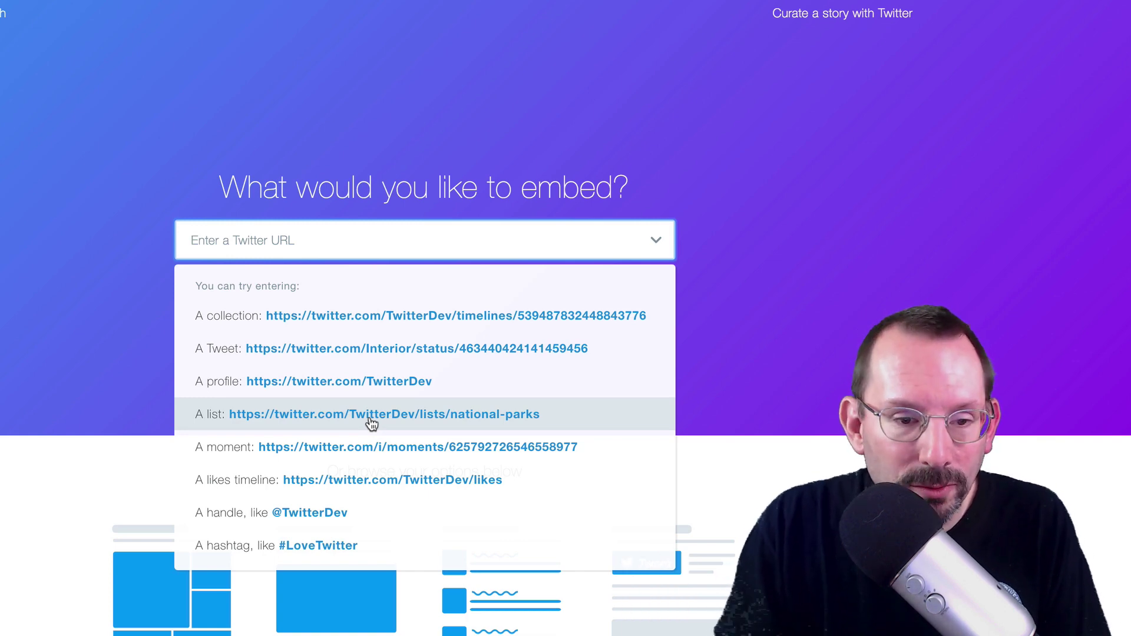
scroll(345, 497, down, 2)
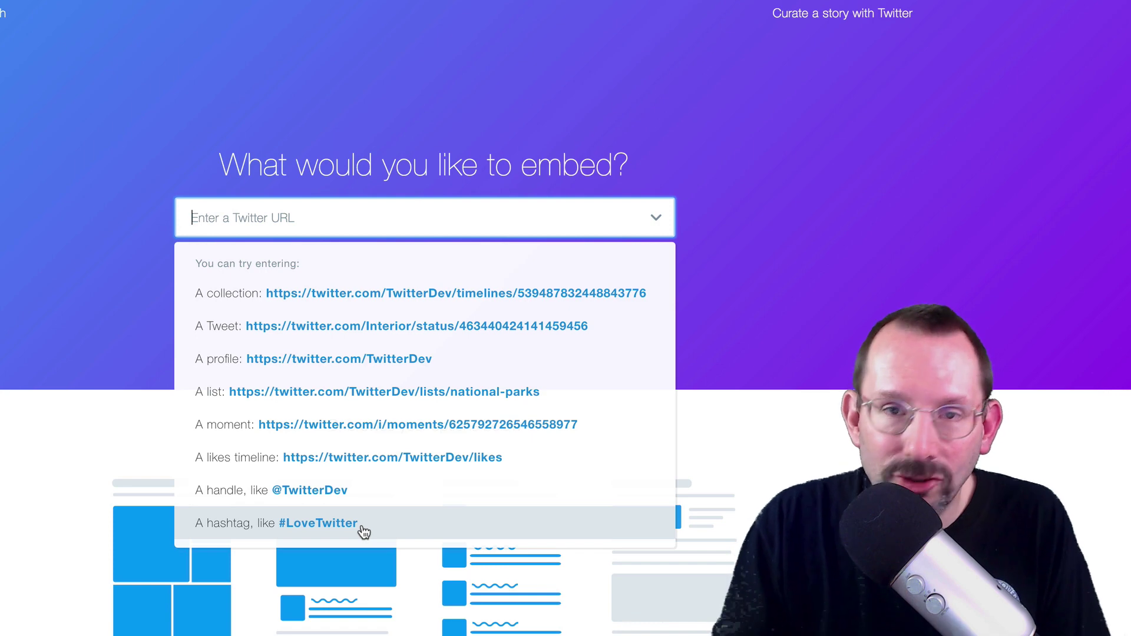
click(485, 375)
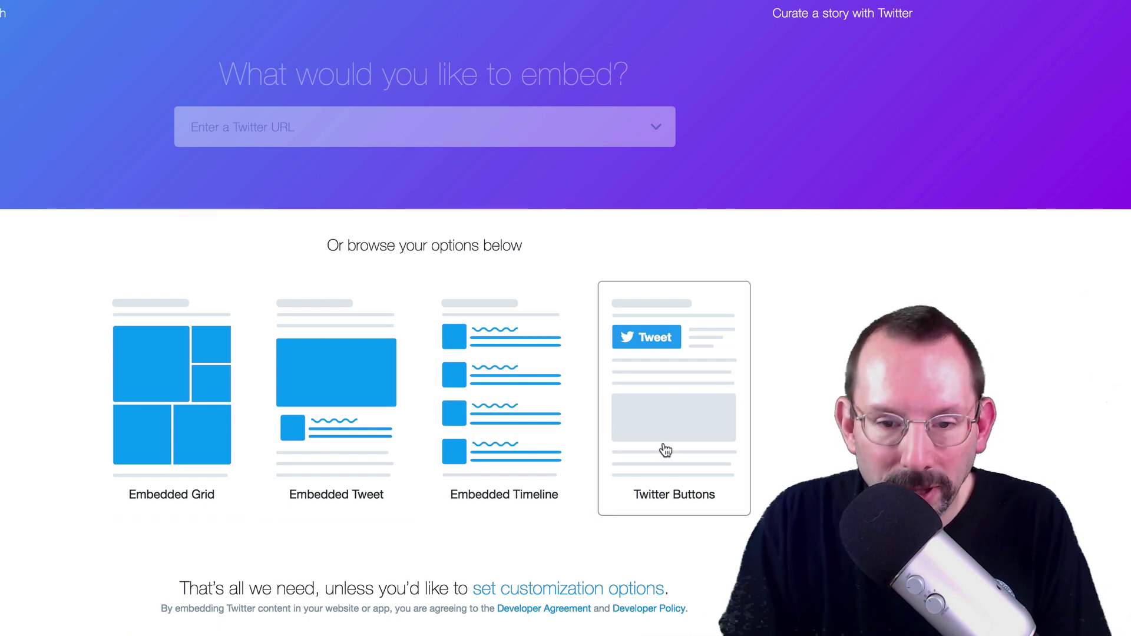
Review the available Twitter Buttons types and close that modal
click(694, 351)
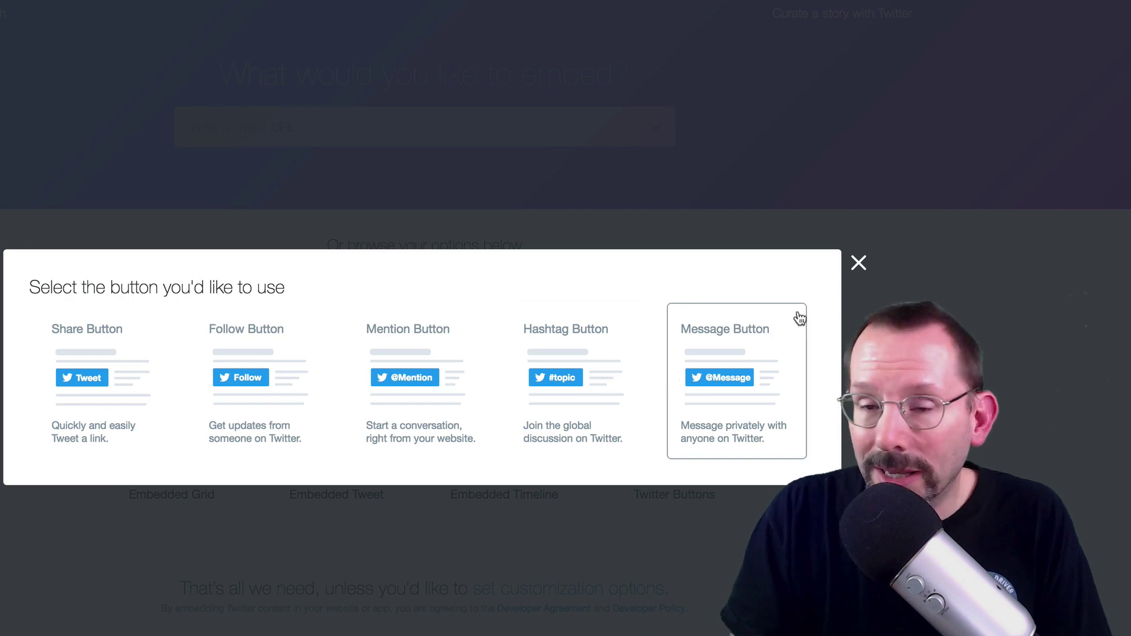
click(859, 263)
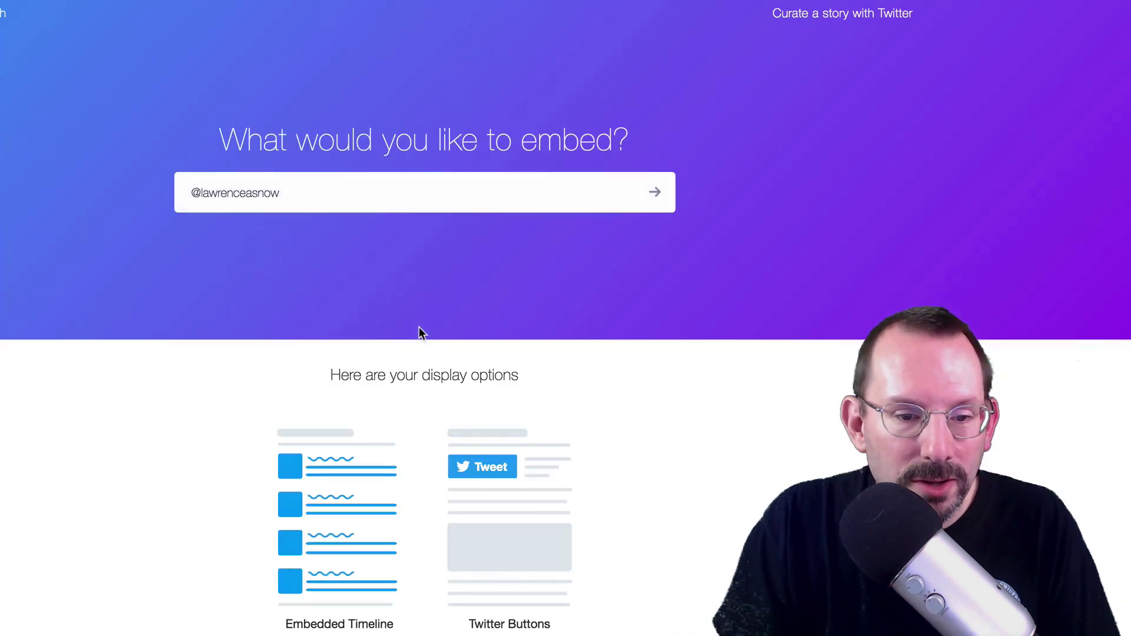
Scroll down to the generated Embedded Timeline code and its Tweets preview
scroll(357, 478, down, 2)
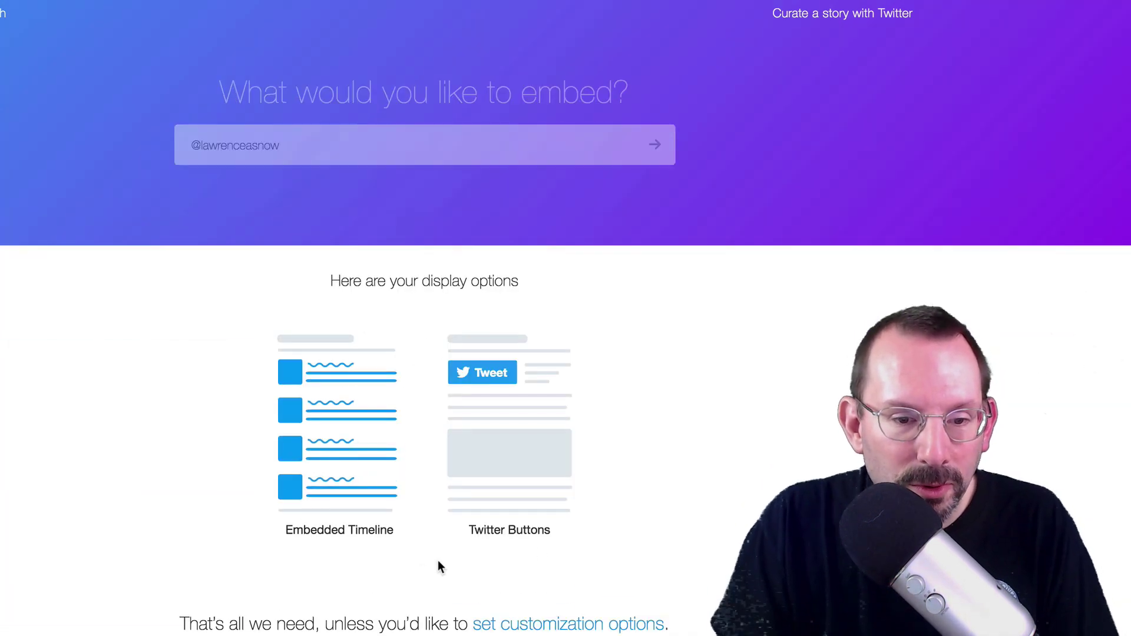
scroll(727, 518, down, 5)
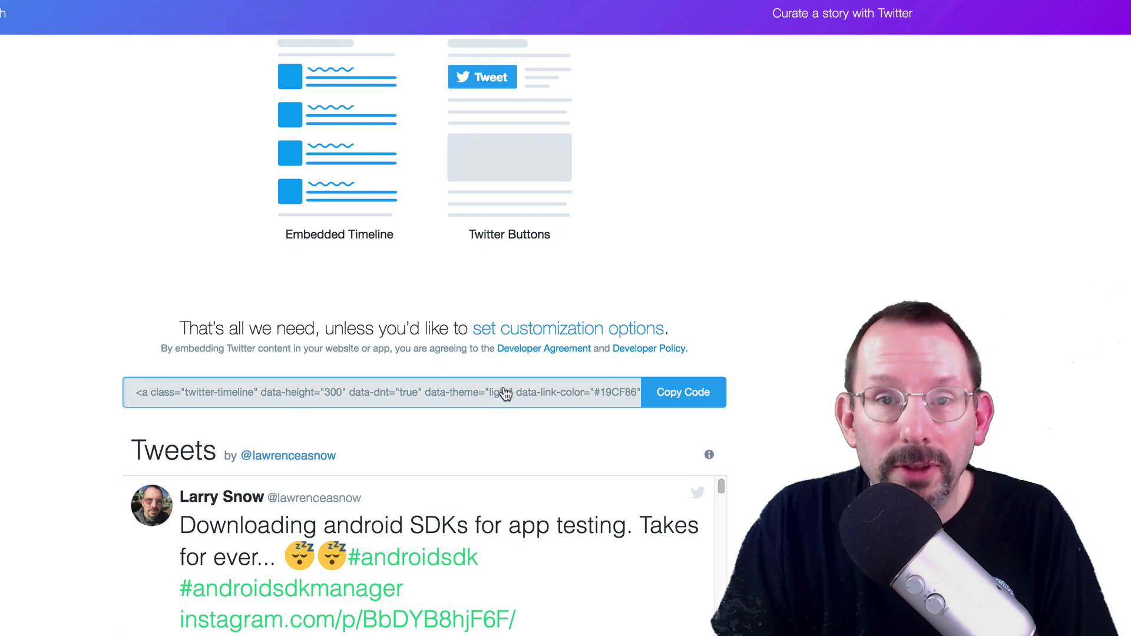
scroll(21, 372, down, 2)
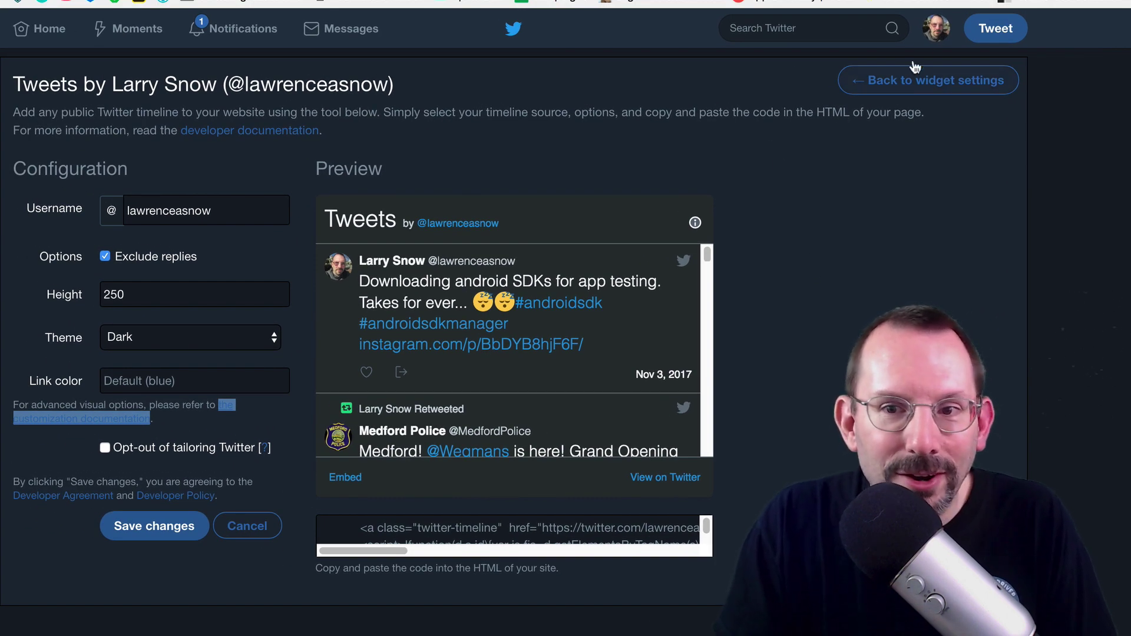
click(934, 33)
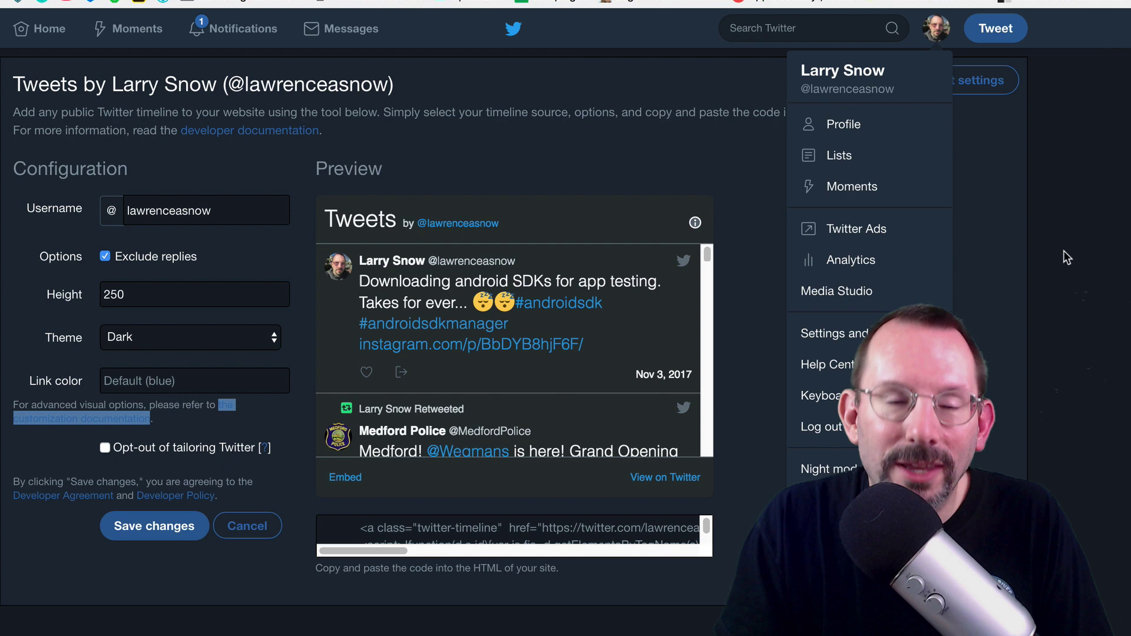
click(1078, 244)
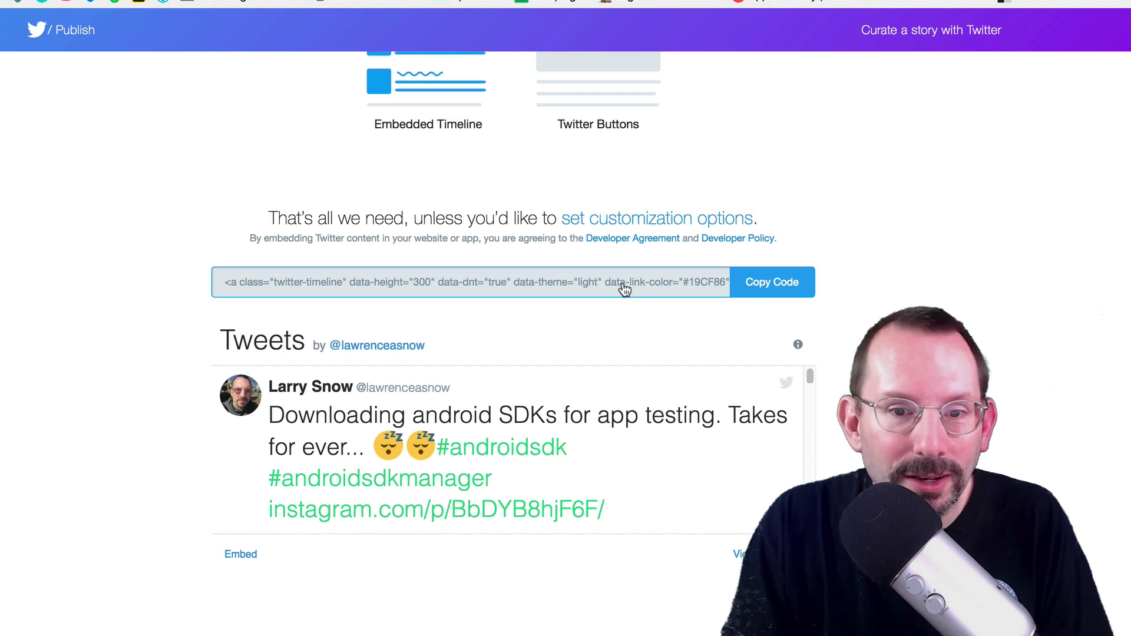
Set the timeline height to 300 and switch its theme to Dark
click(638, 228)
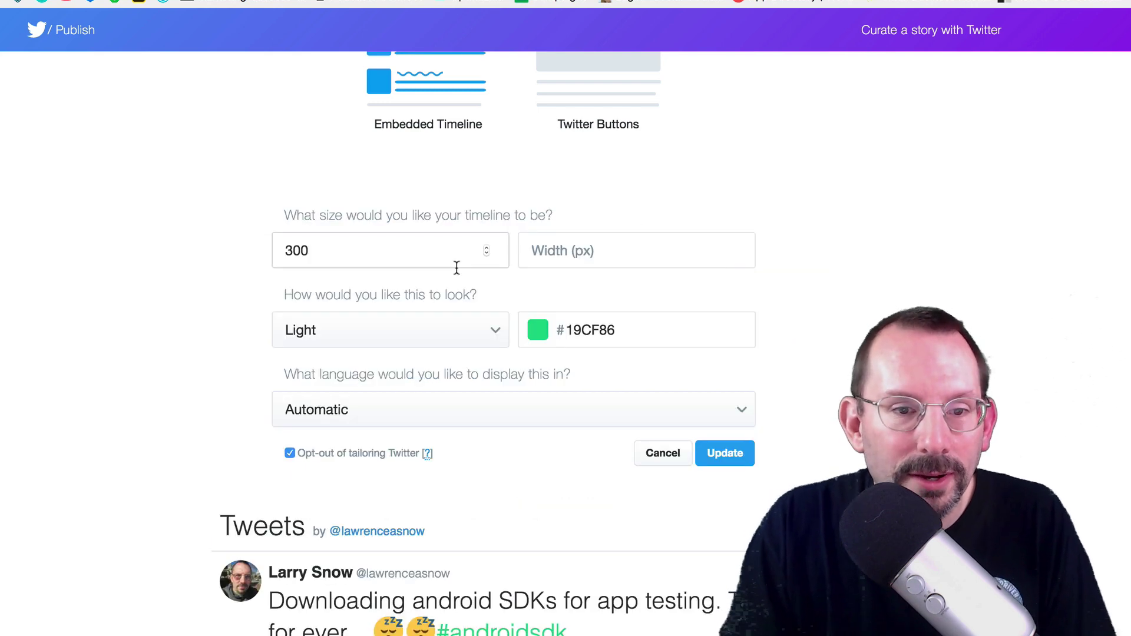
click(322, 246)
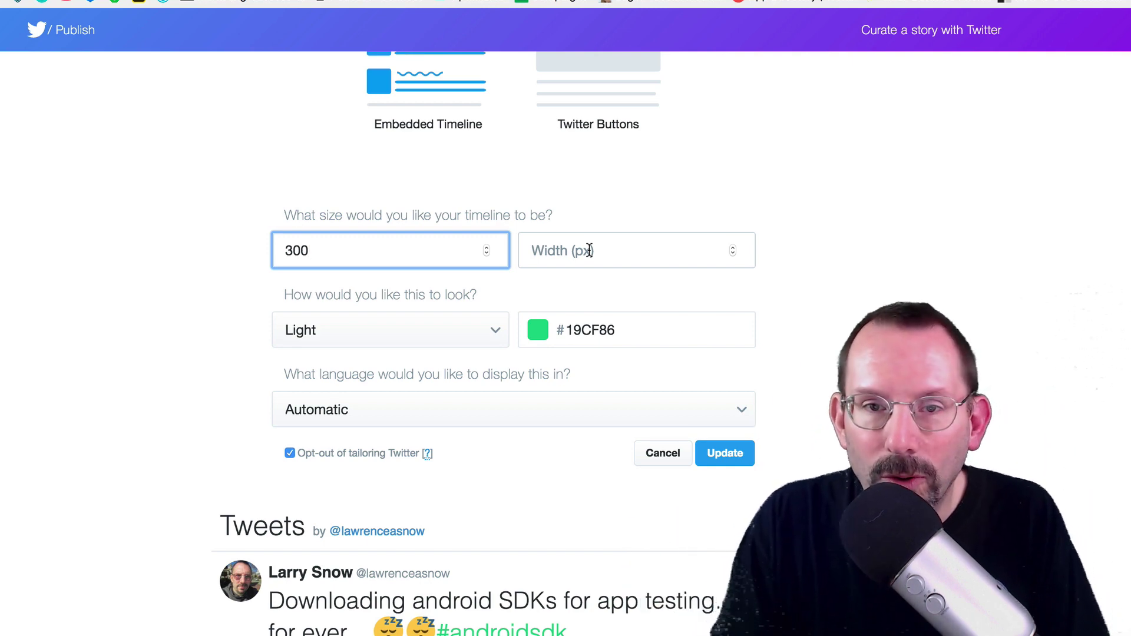
scroll(578, 248, down, 2)
click(490, 261)
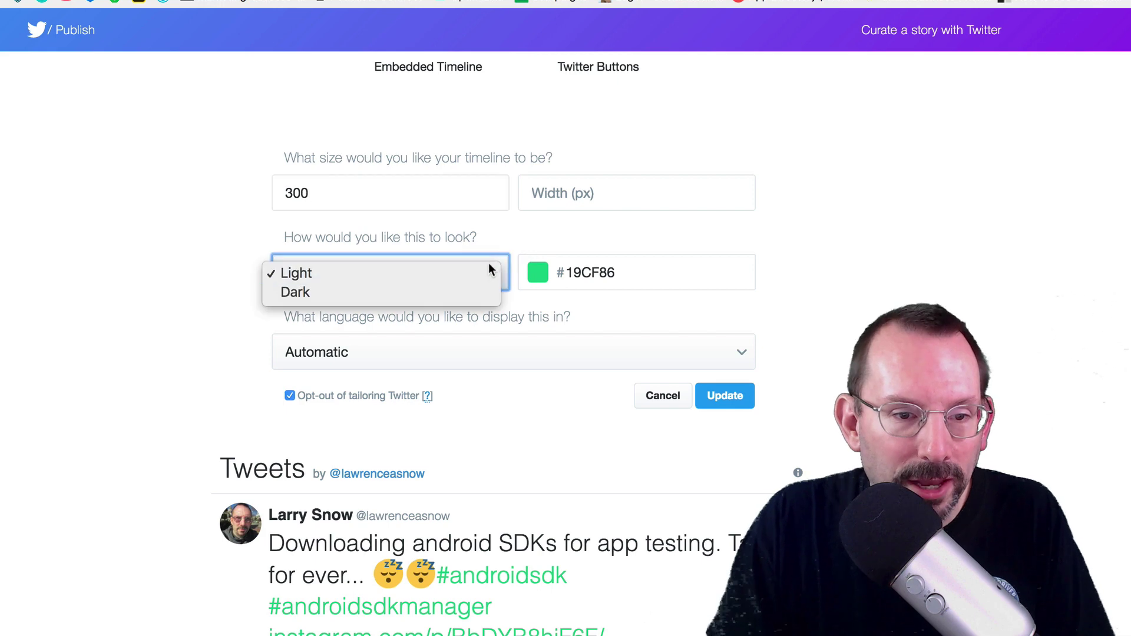
click(442, 292)
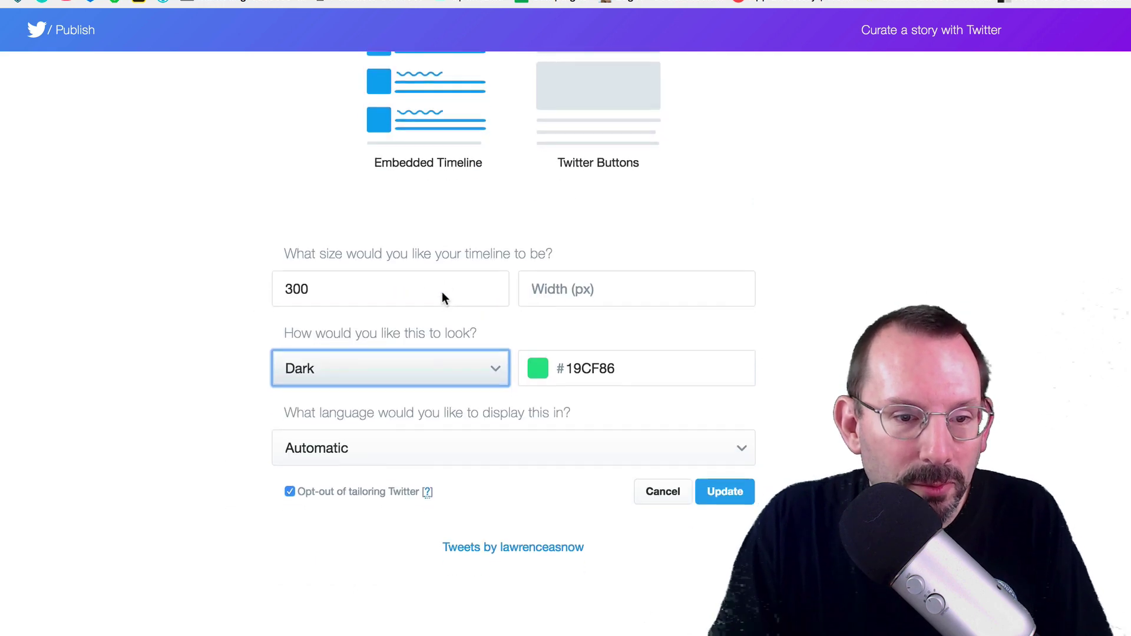
Set the link colour to purple #9266CC and keep the display language Automatic
scroll(515, 320, down, 3)
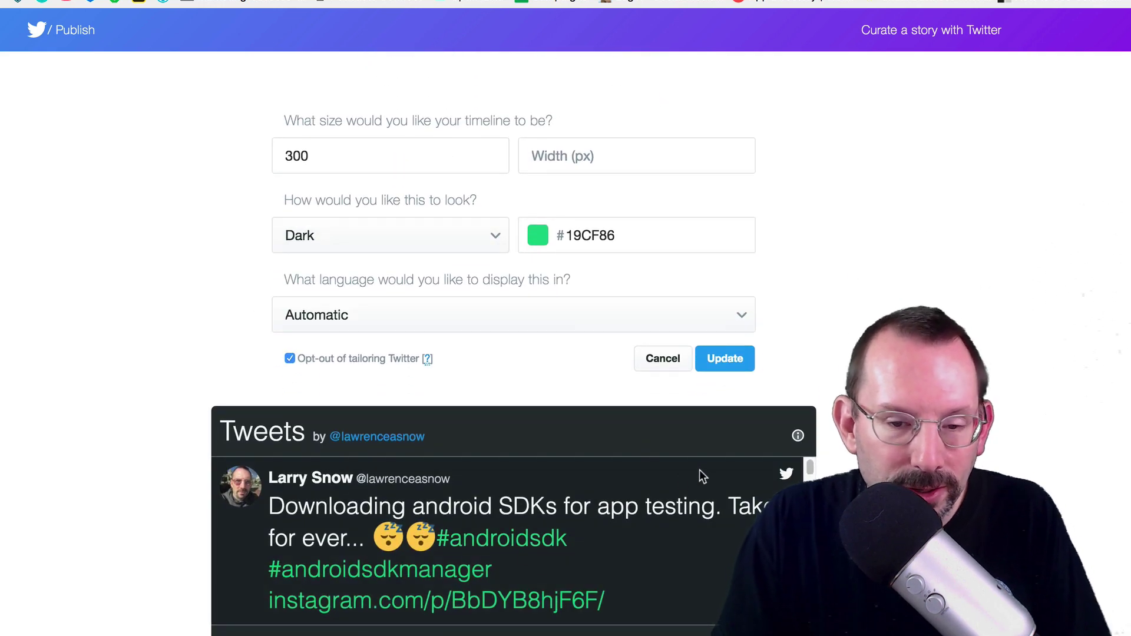
scroll(653, 449, up, 1)
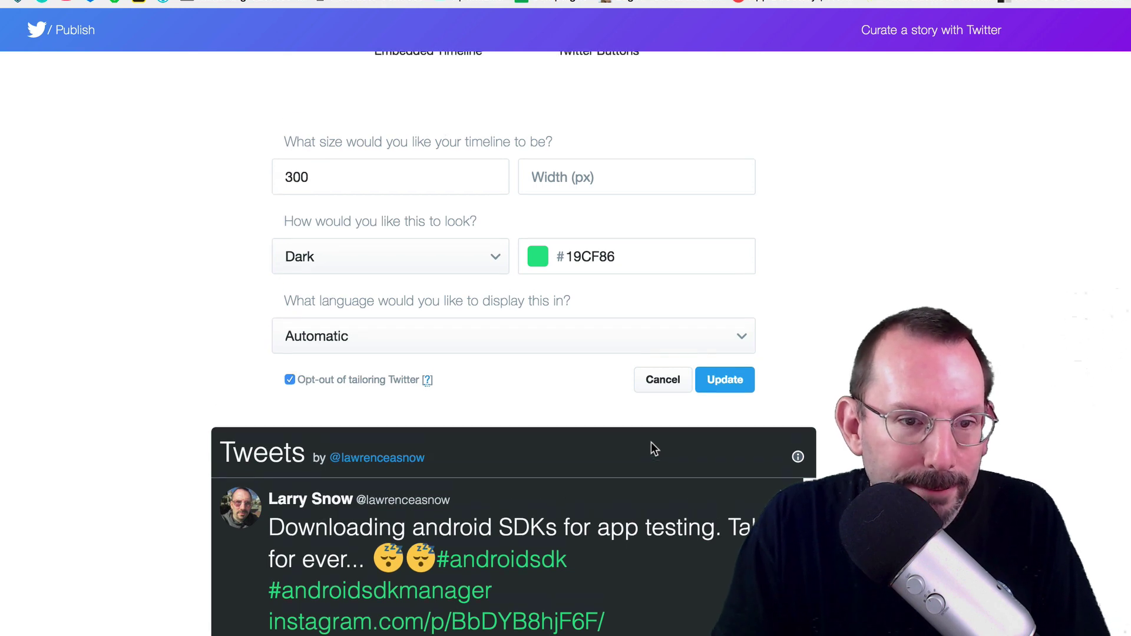
click(541, 256)
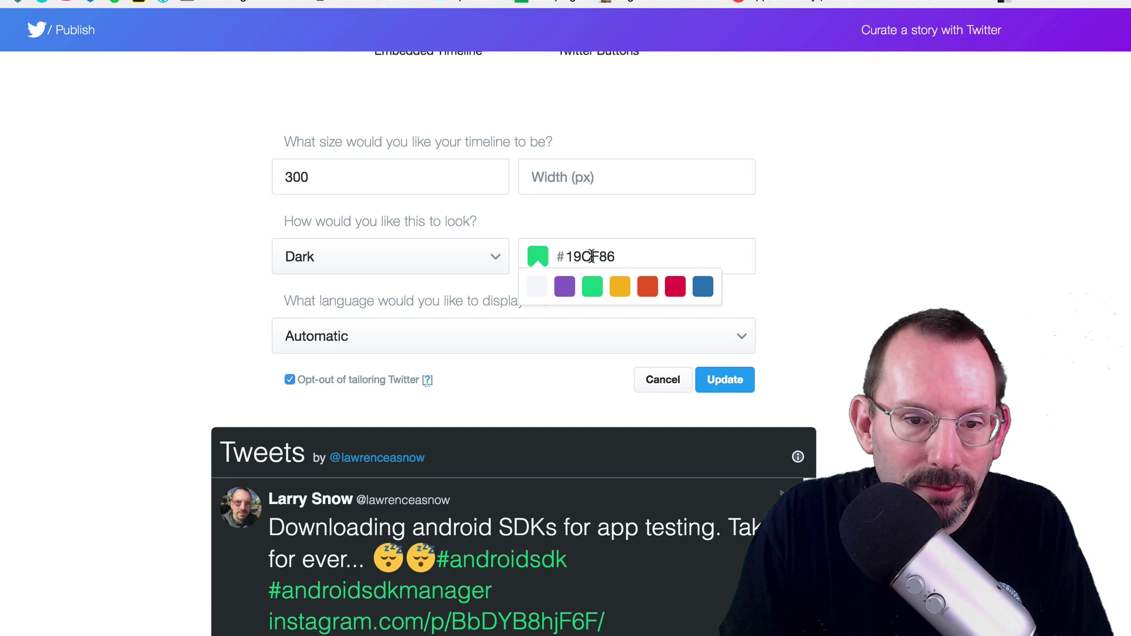
click(570, 290)
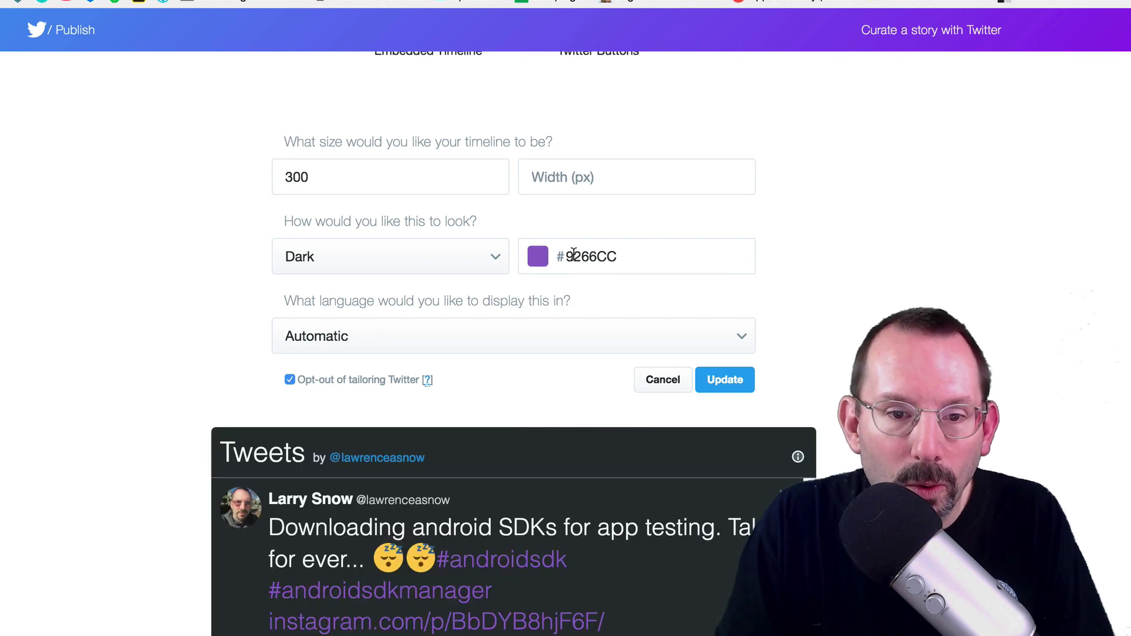
drag(567, 254, 646, 251)
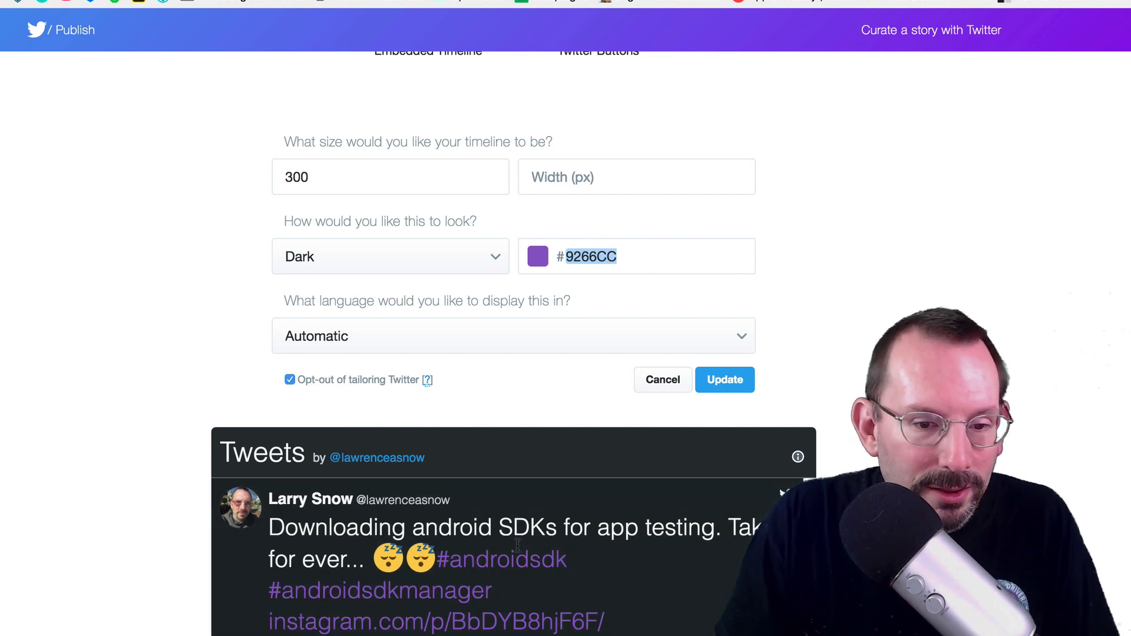
click(718, 413)
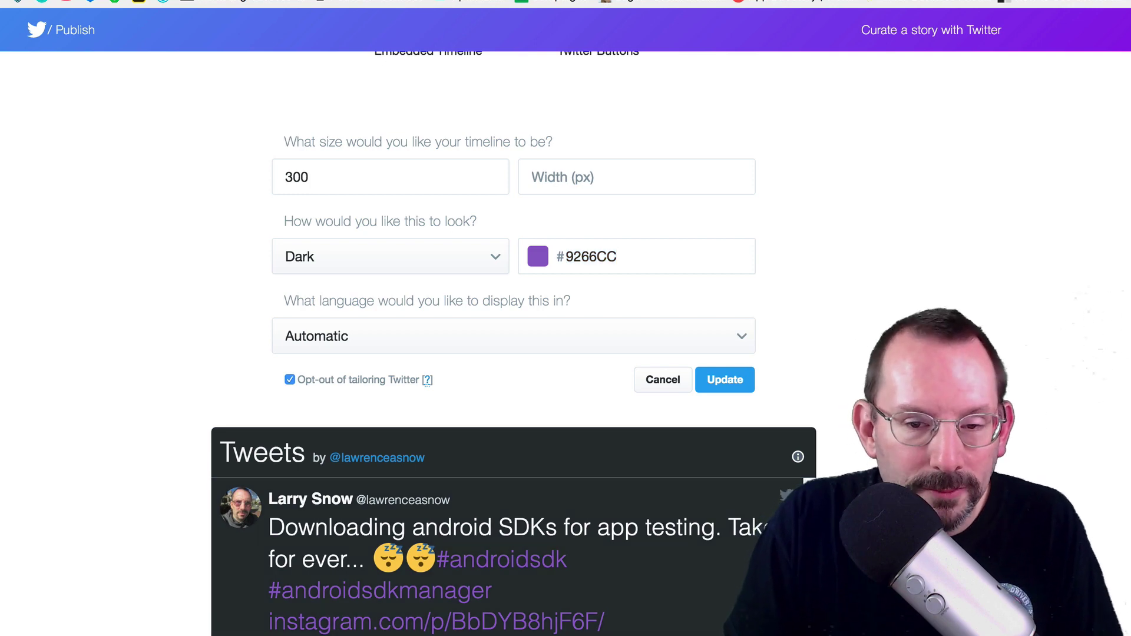
click(743, 338)
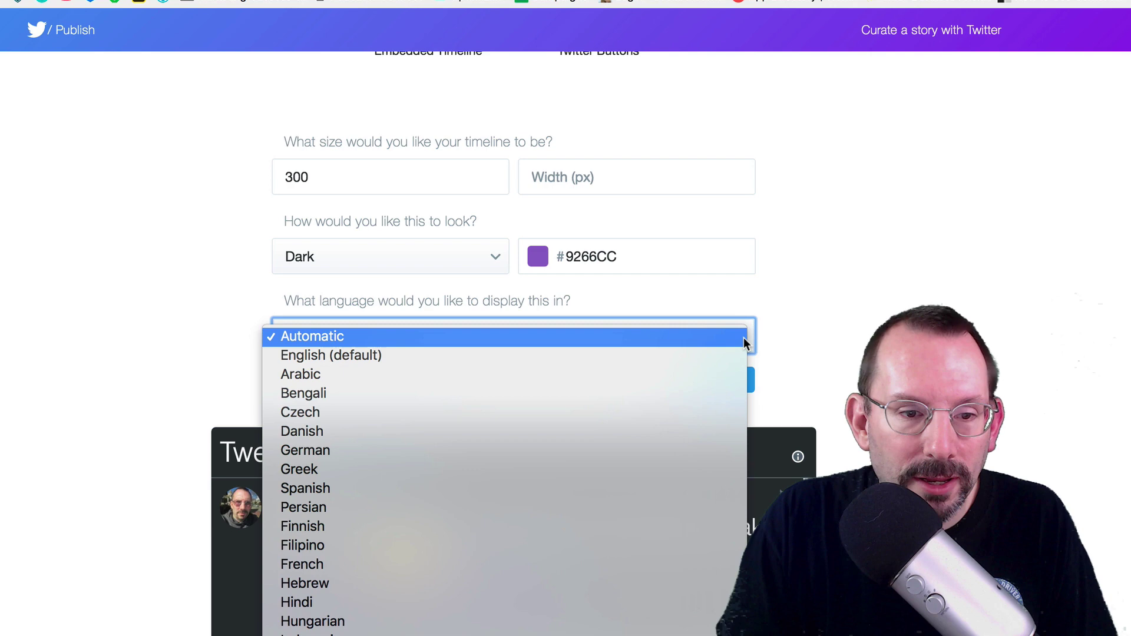
click(193, 325)
scroll(348, 334, down, 1)
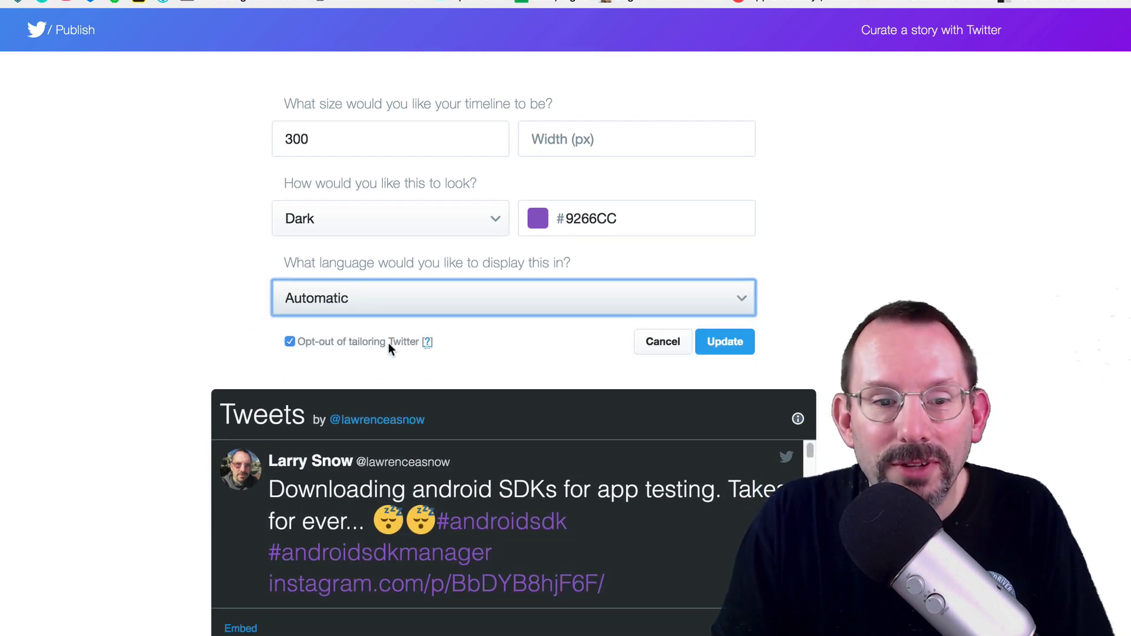
Read the privacy docs explaining the Opt-out of tailoring Twitter option
click(427, 343)
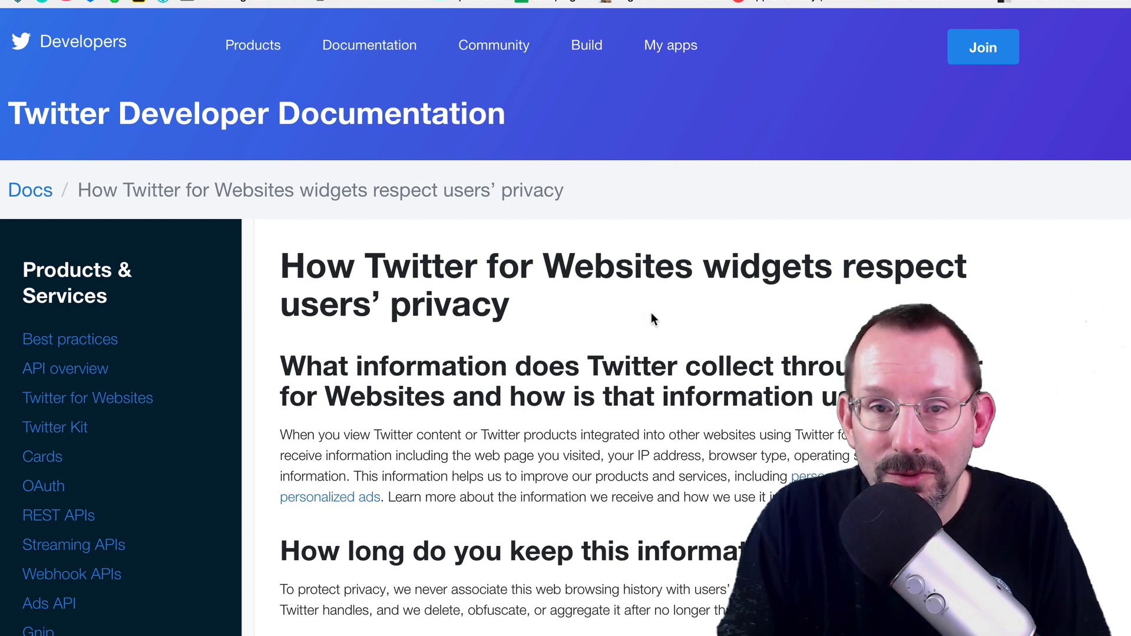
scroll(652, 318, down, 1)
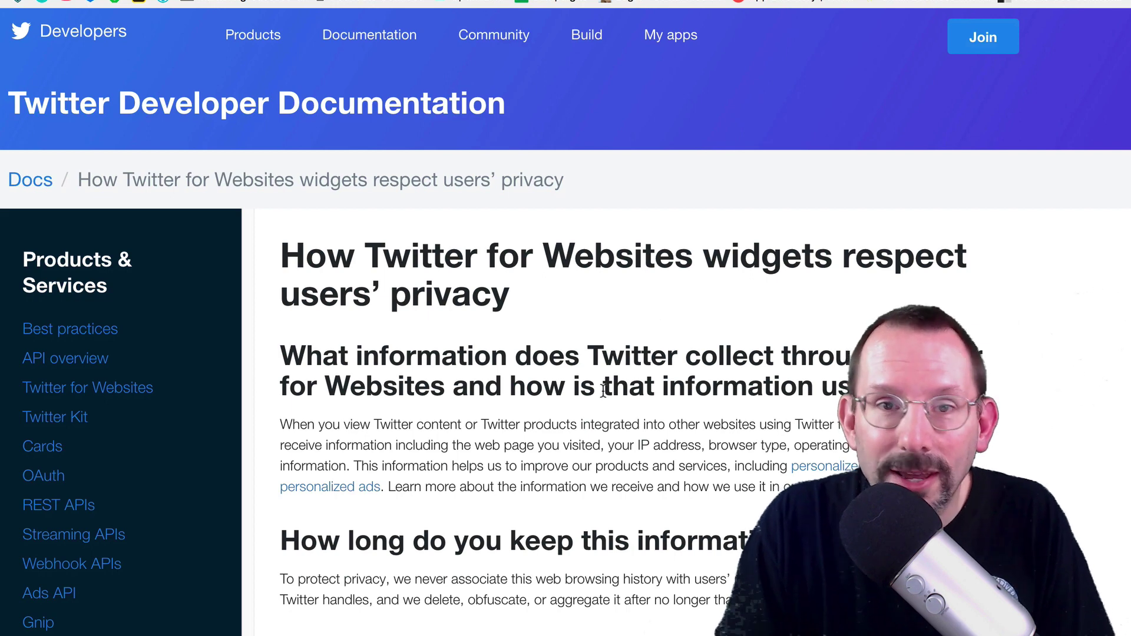
scroll(603, 390, down, 5)
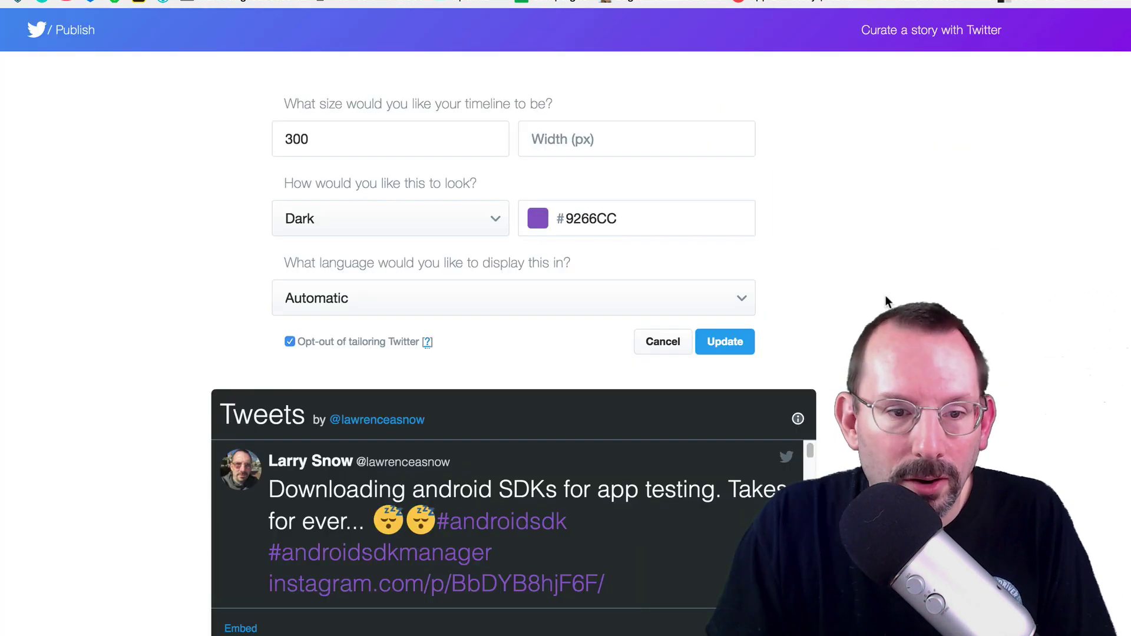
Update the timeline with the dark, purple-link settings and copy the embed code
scroll(890, 296, up, 6)
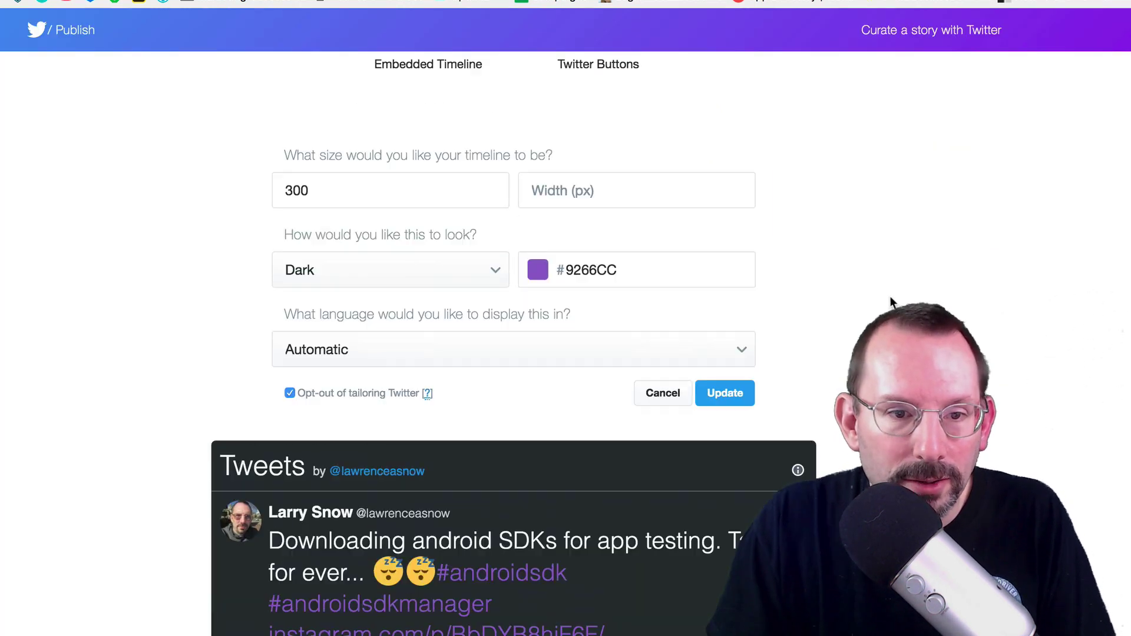
scroll(901, 296, up, 2)
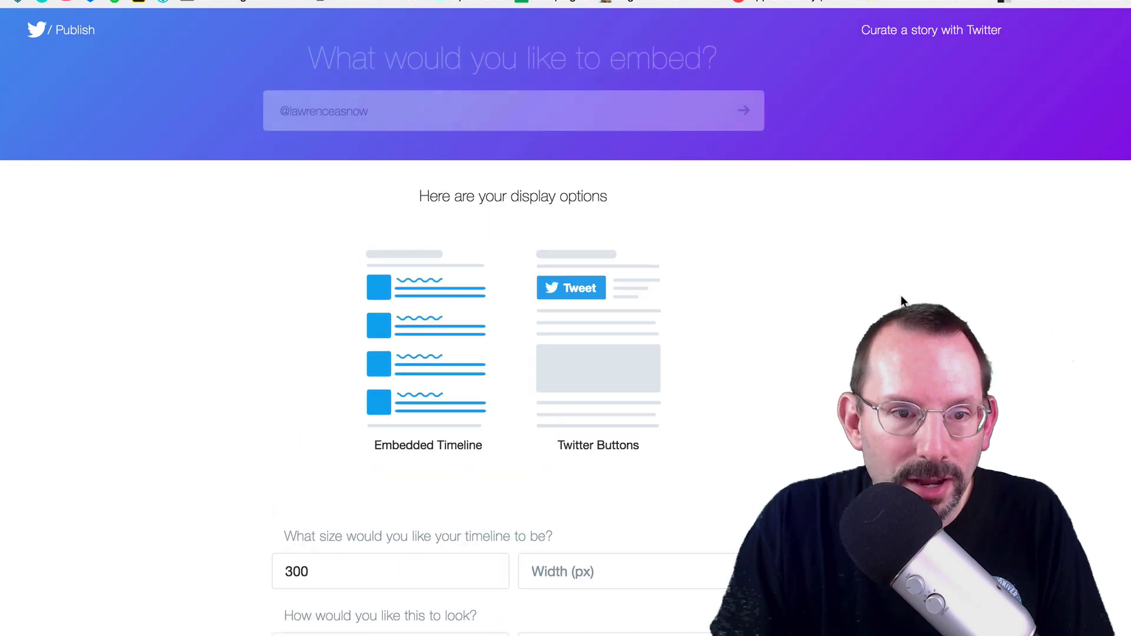
scroll(861, 178, up, 2)
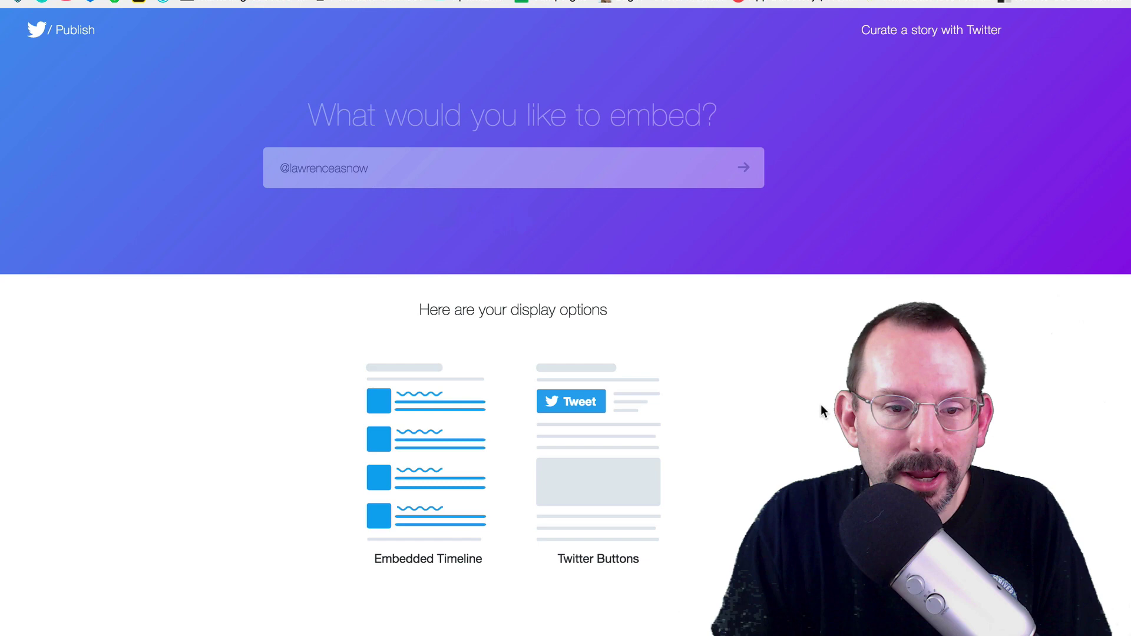
scroll(648, 407, down, 3)
scroll(512, 354, down, 7)
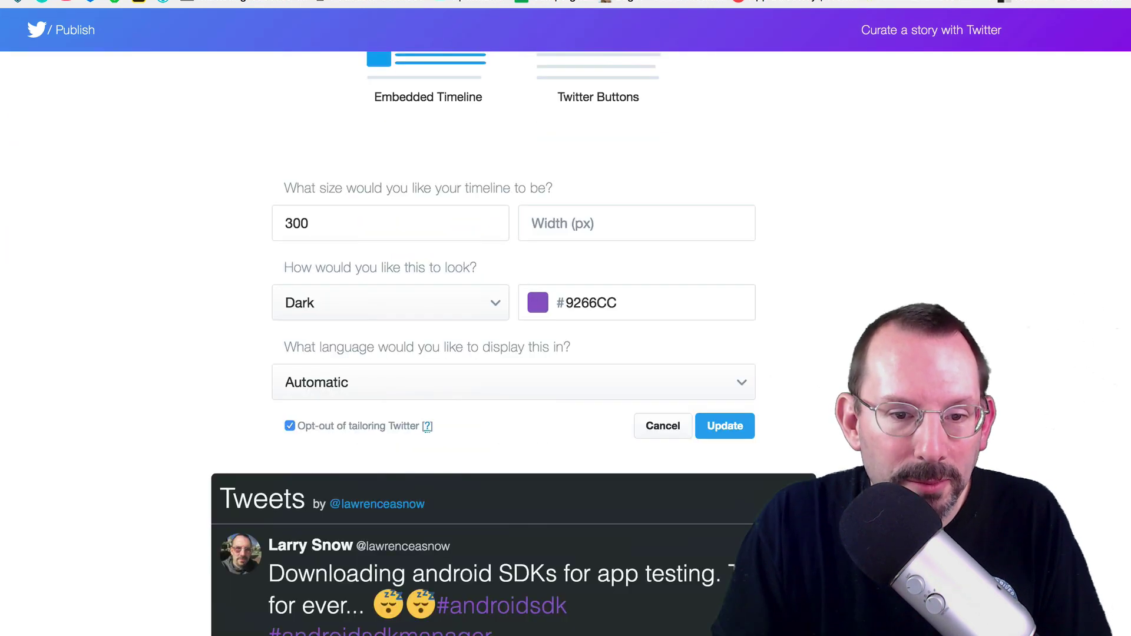
scroll(751, 367, down, 1)
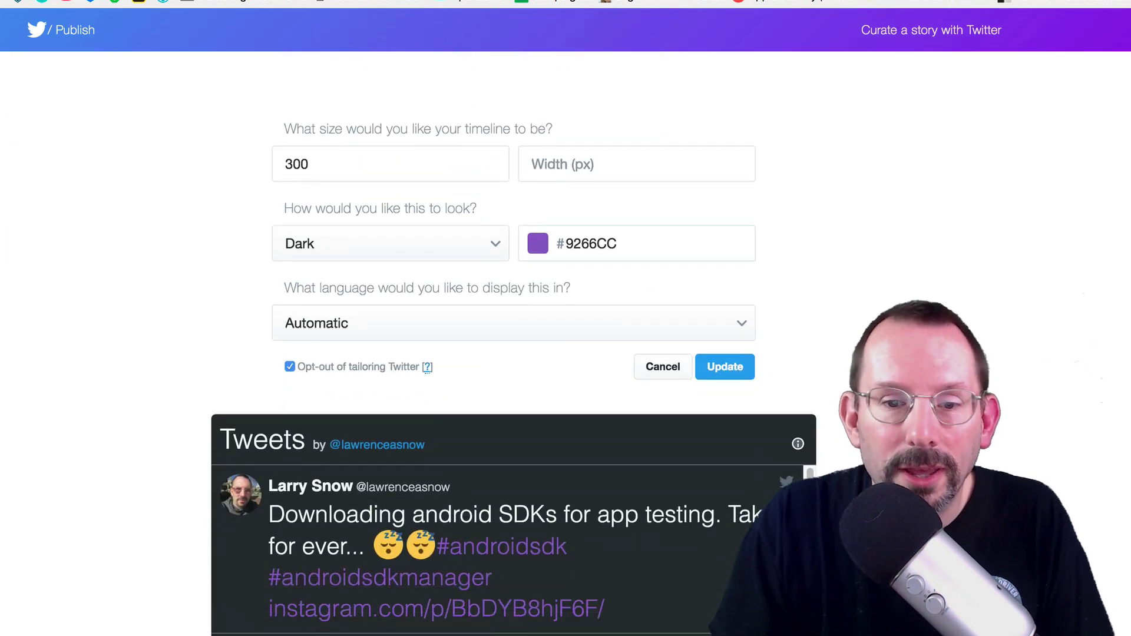
click(726, 366)
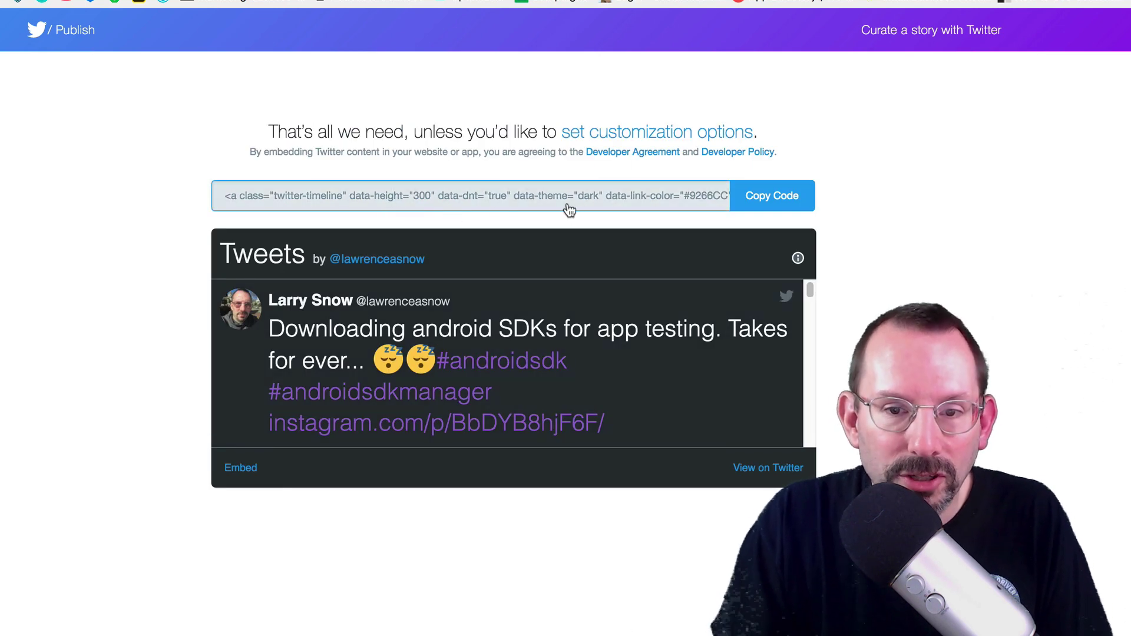
click(798, 201)
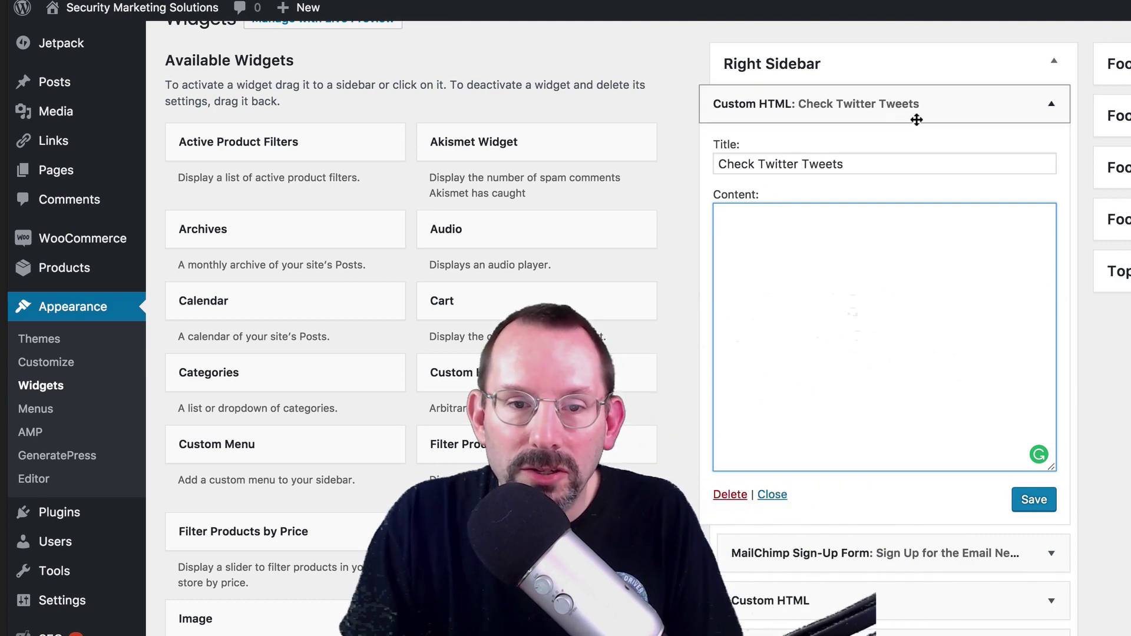
Paste the timeline embed code into the Check Twitter Tweets widget content and save
right_click(750, 226)
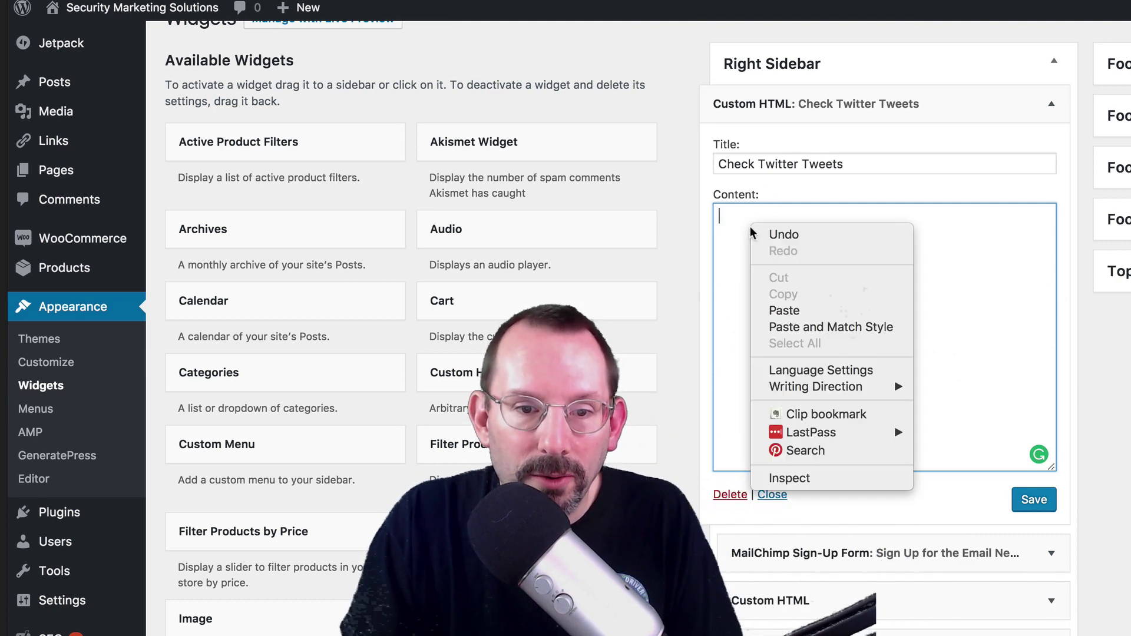
click(826, 309)
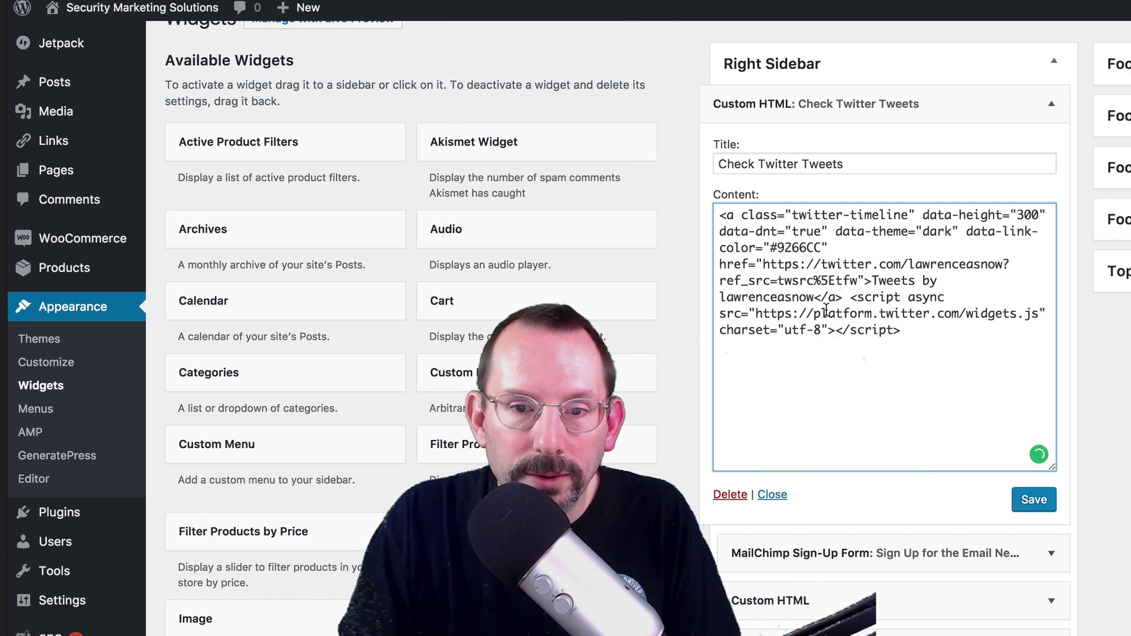
click(1047, 506)
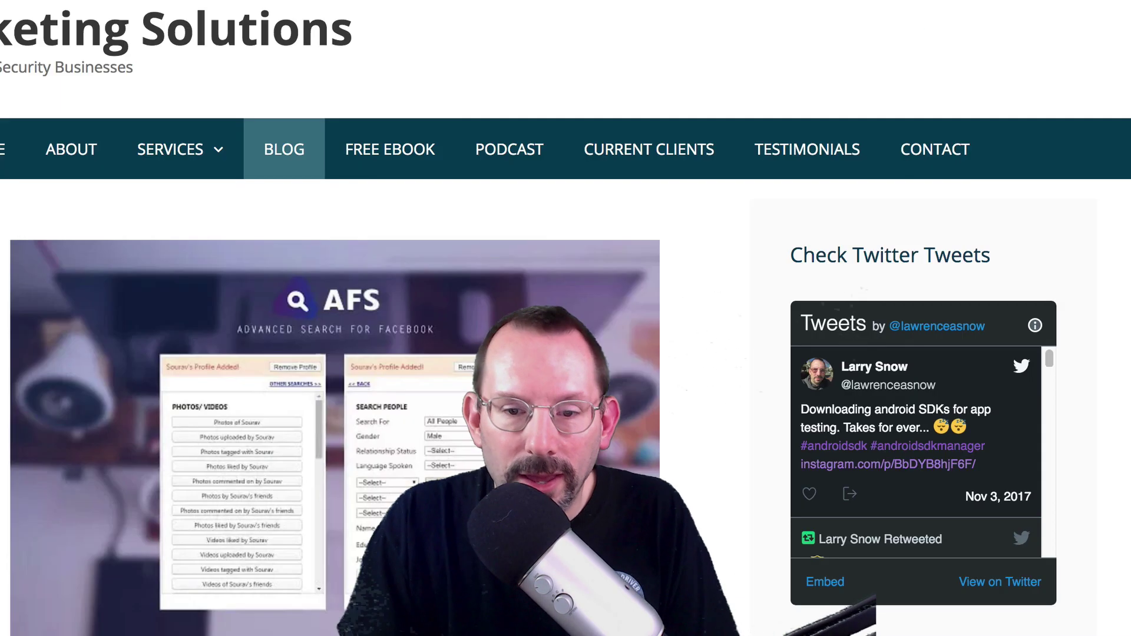
Like the latest tweet in the sidebar timeline and close the confirmation popup
click(809, 497)
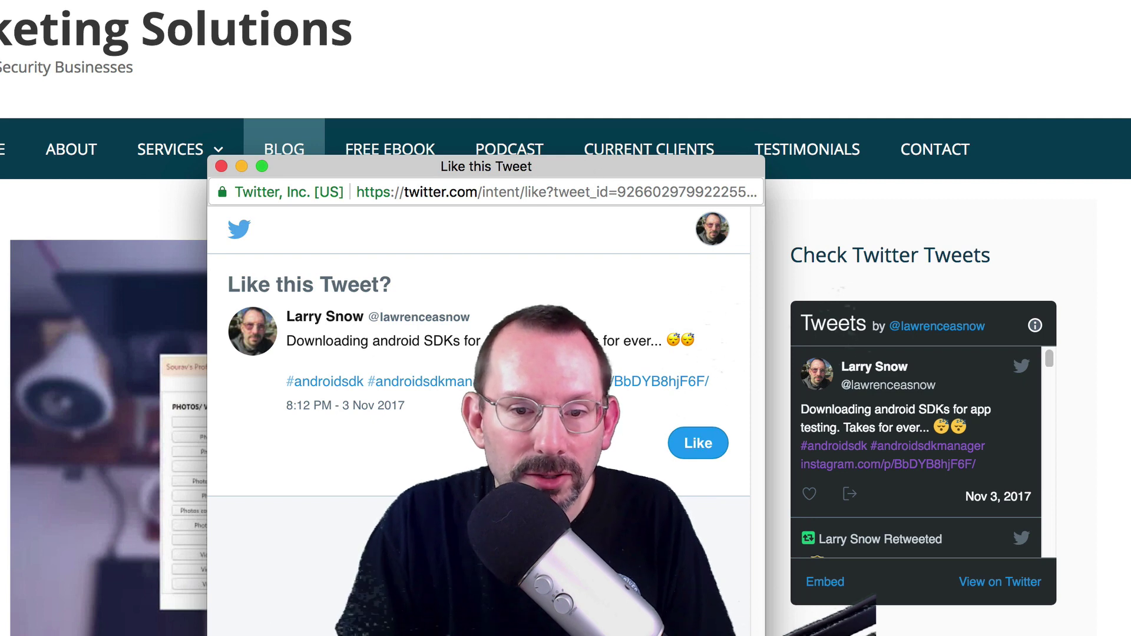
click(709, 446)
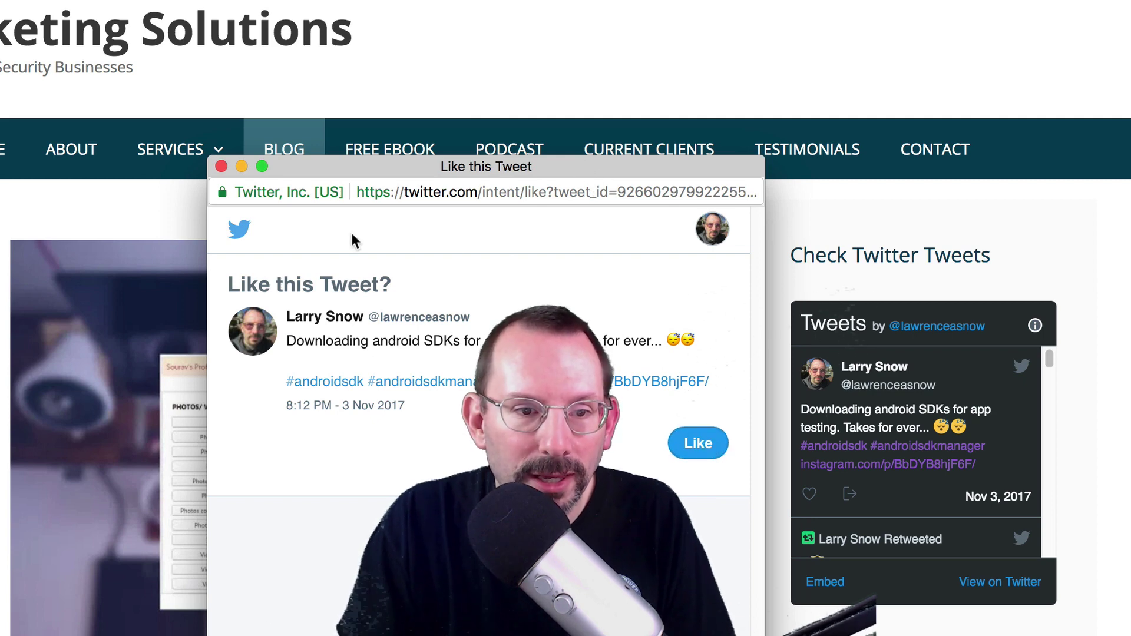
click(221, 166)
Scroll through the older tweets in the embedded timeline widget
scroll(951, 489, down, 3)
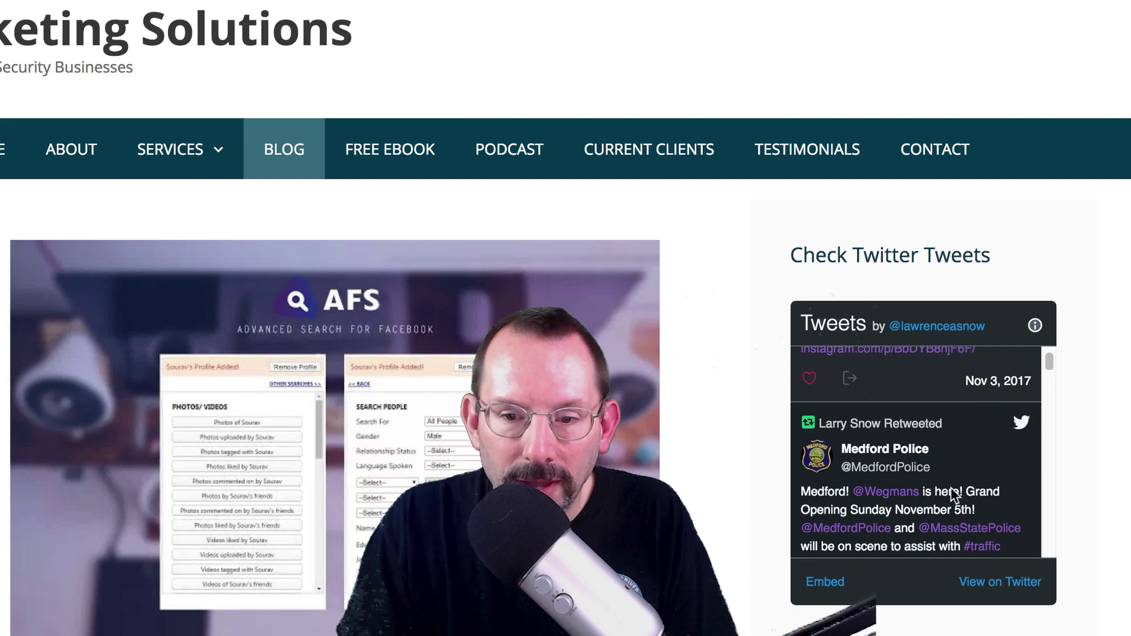
scroll(951, 488, down, 8)
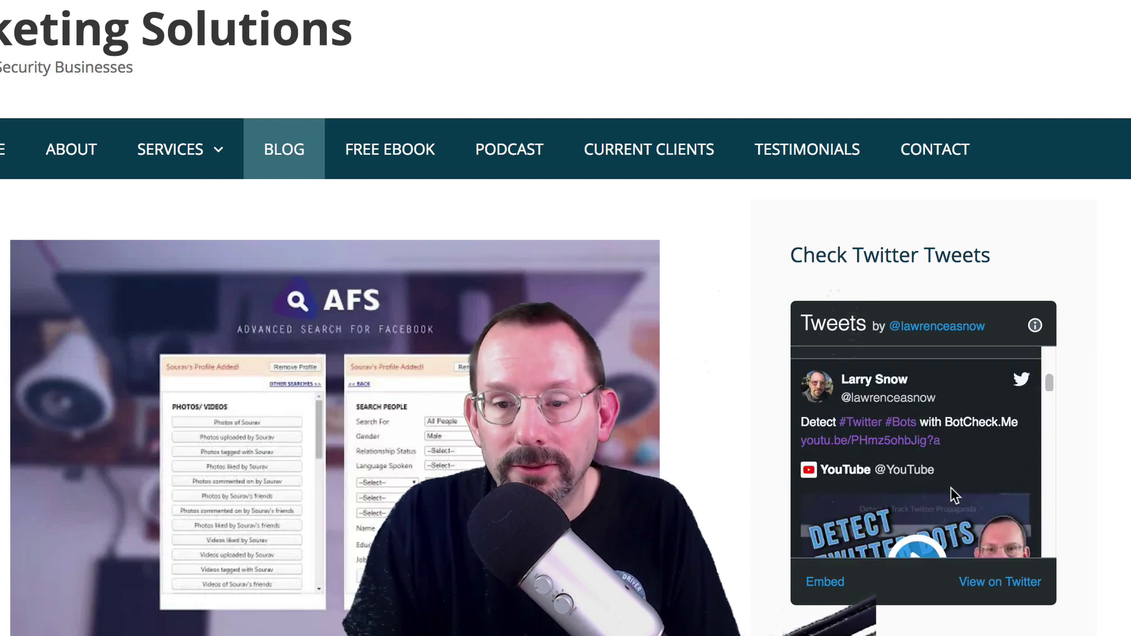
scroll(951, 494, down, 6)
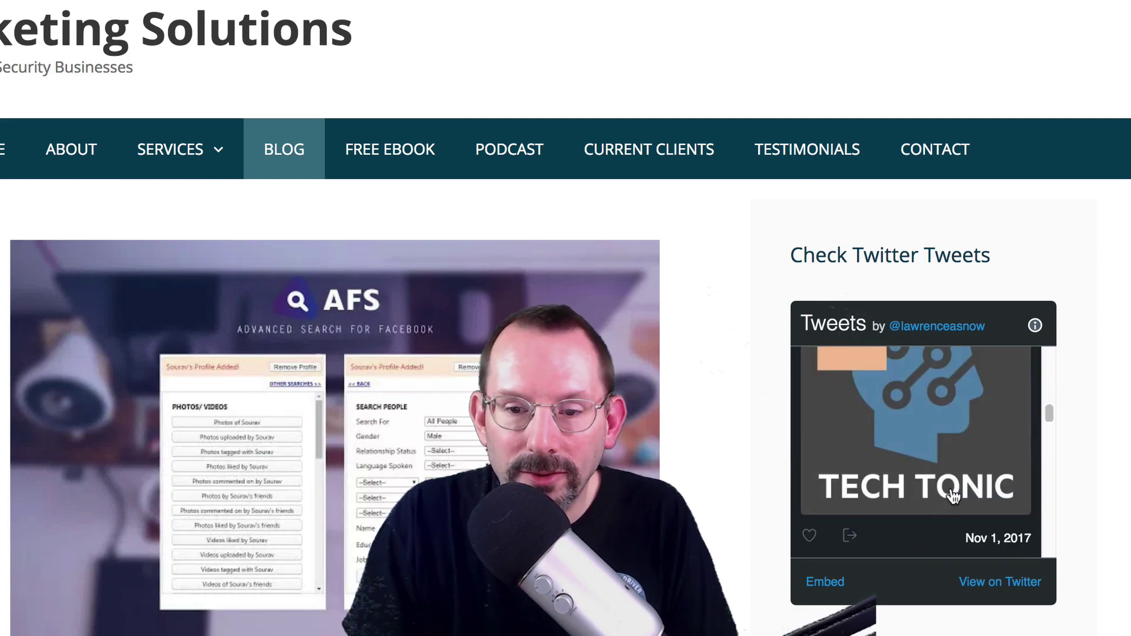
scroll(952, 496, down, 6)
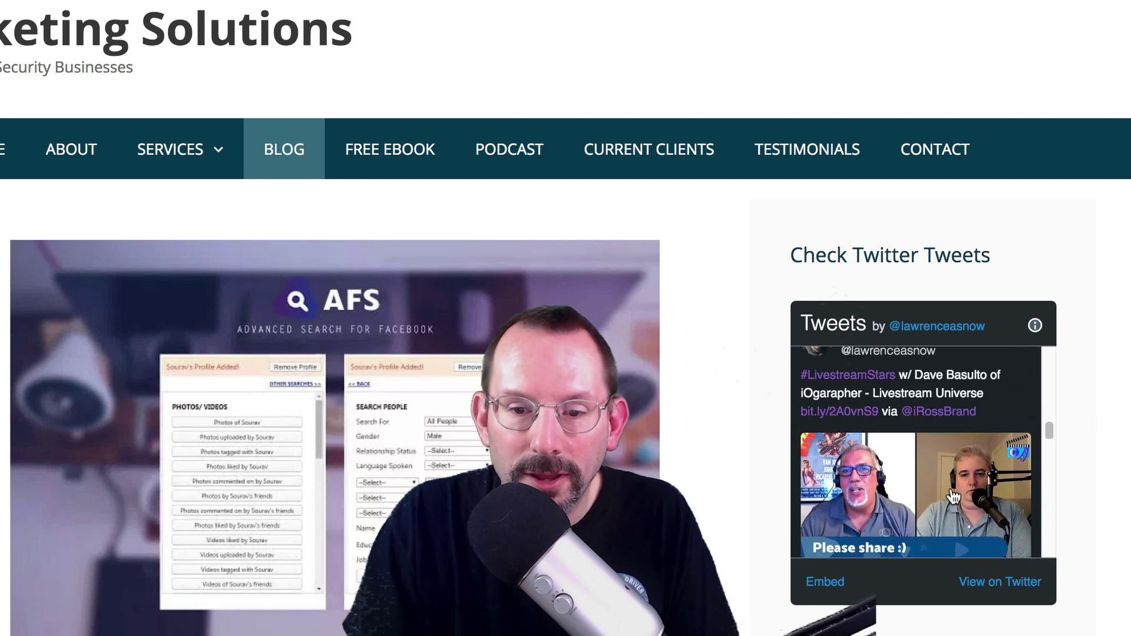
scroll(952, 496, down, 3)
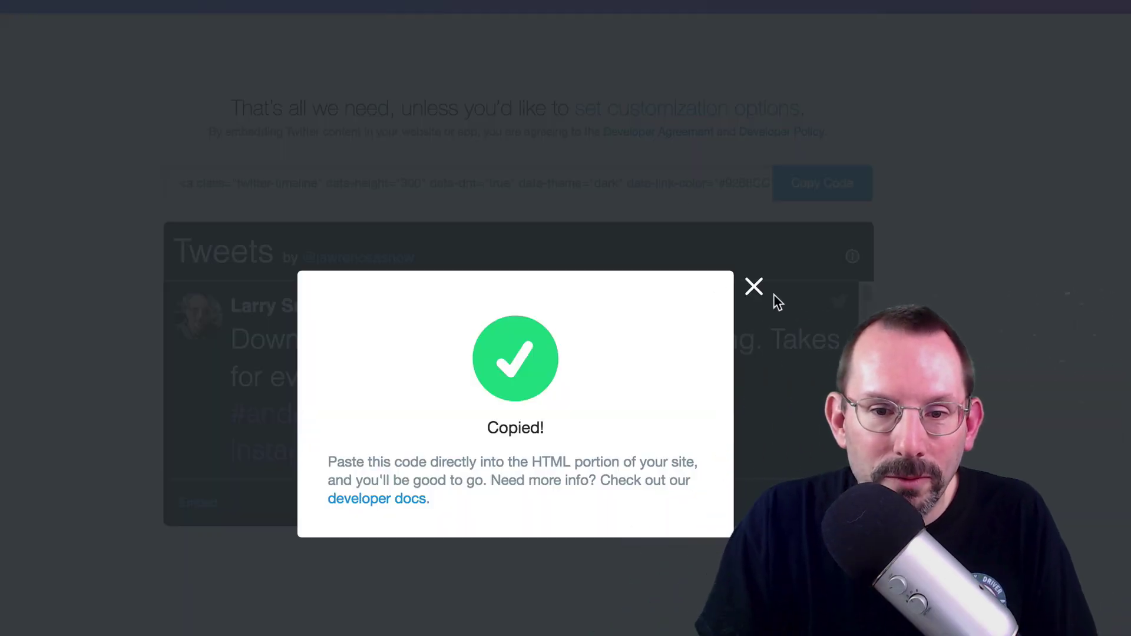
Close the Copied! confirmation and return to the top of the embed page
click(775, 296)
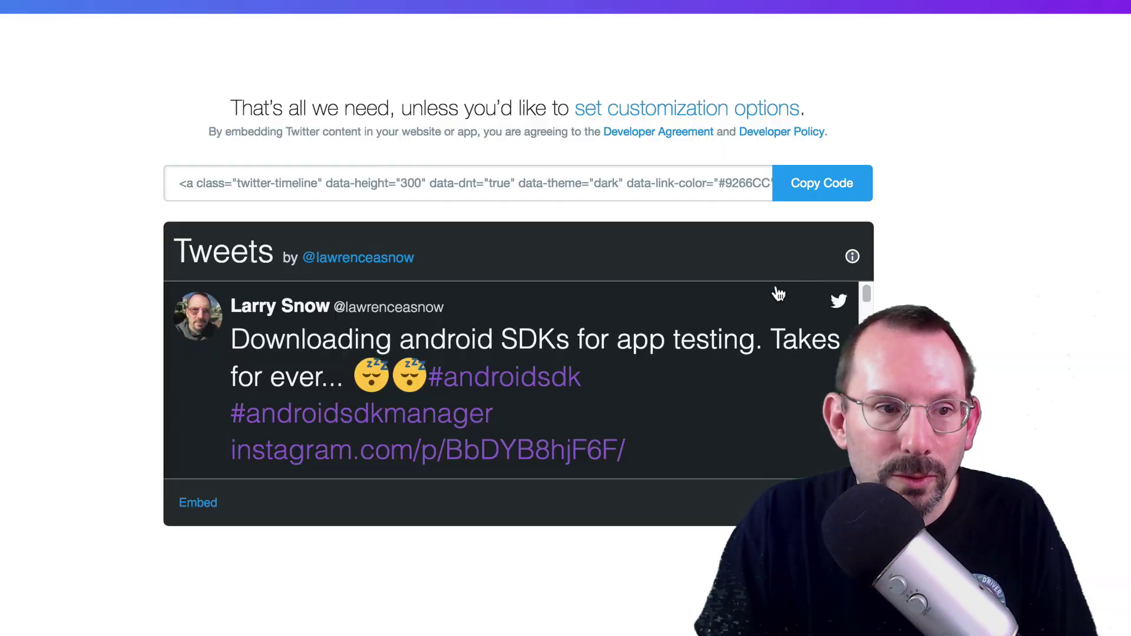
scroll(966, 284, up, 10)
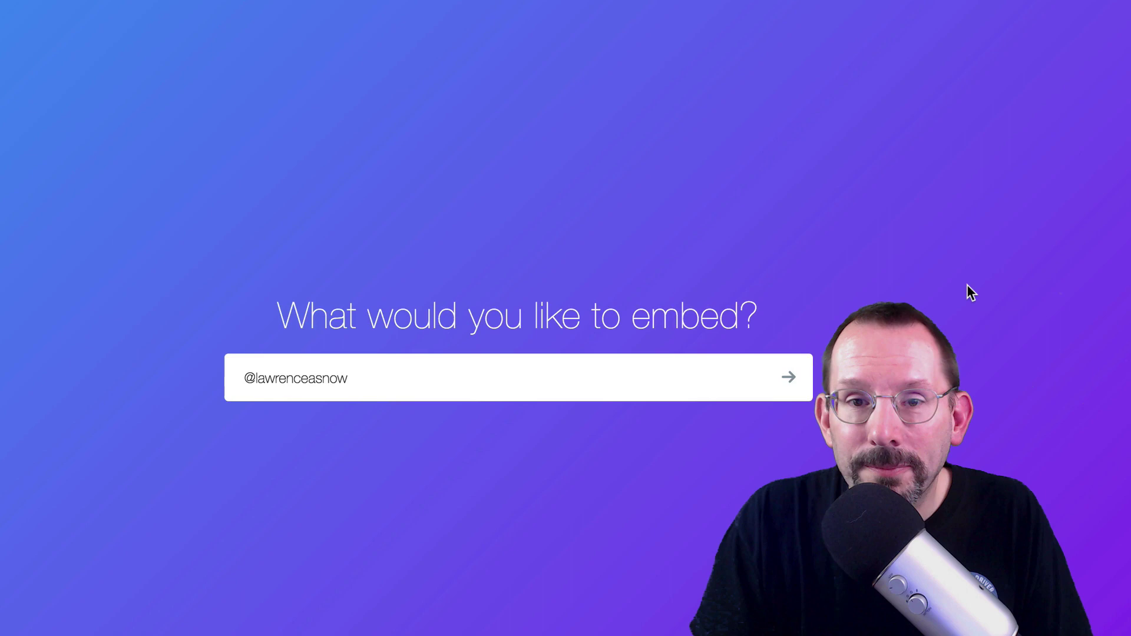